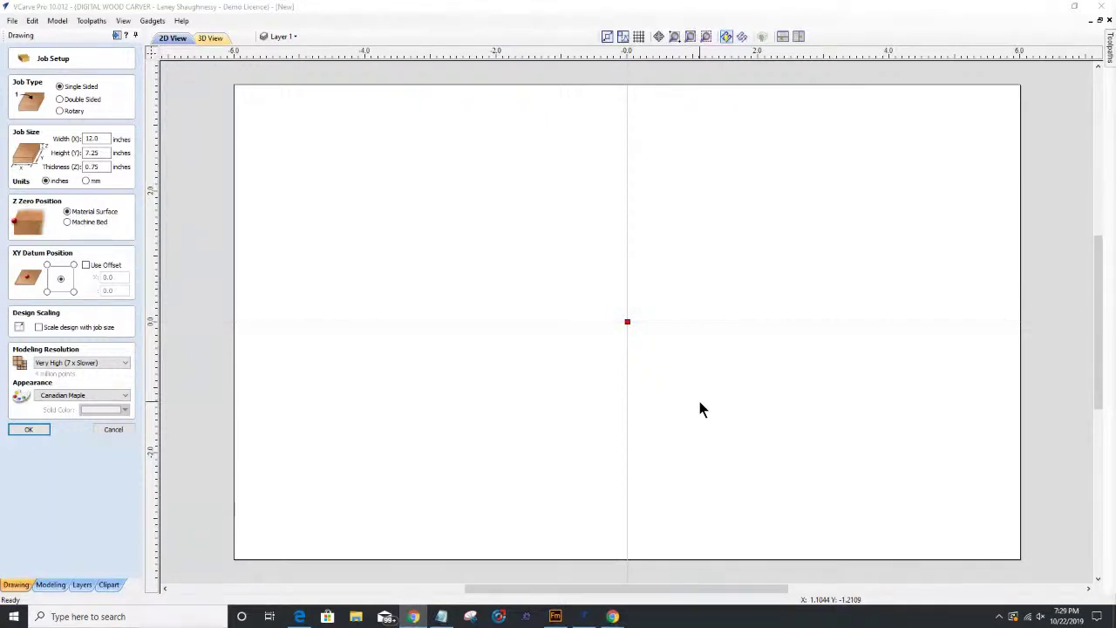
Step: Set the job size to 20 inches wide and 11.25 inches high
double_click(98, 140)
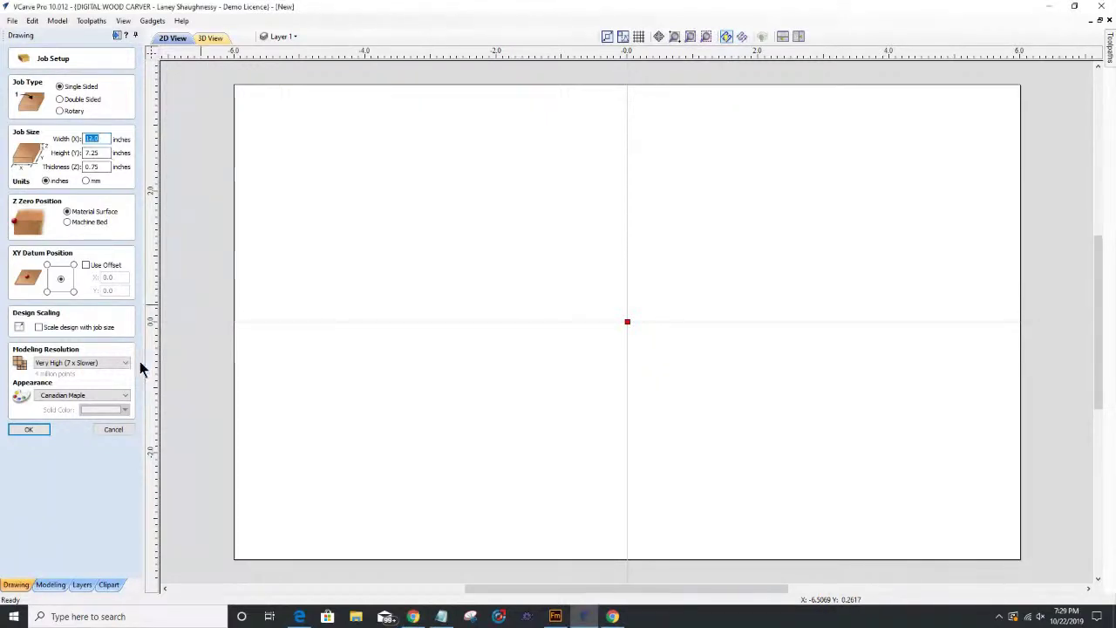
text(20)
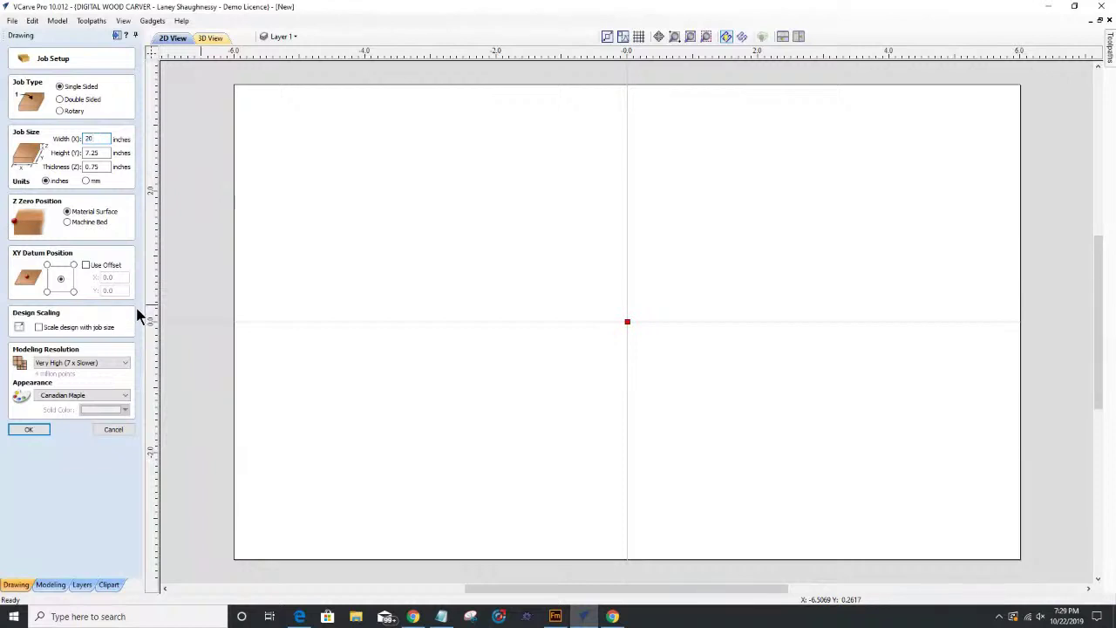
double_click(96, 153)
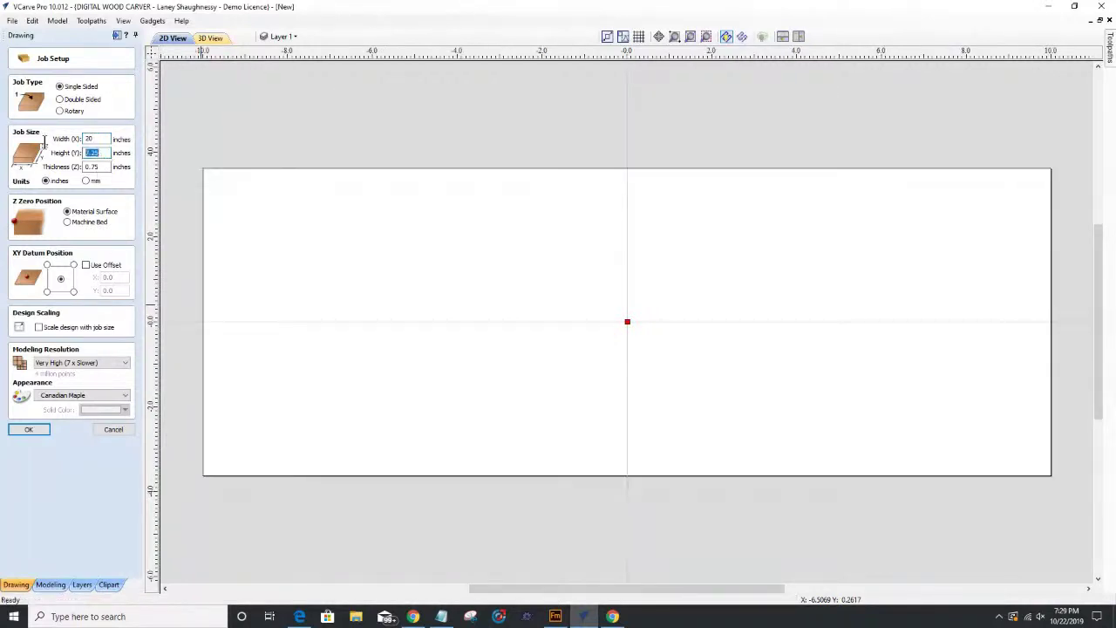
text(11.25)
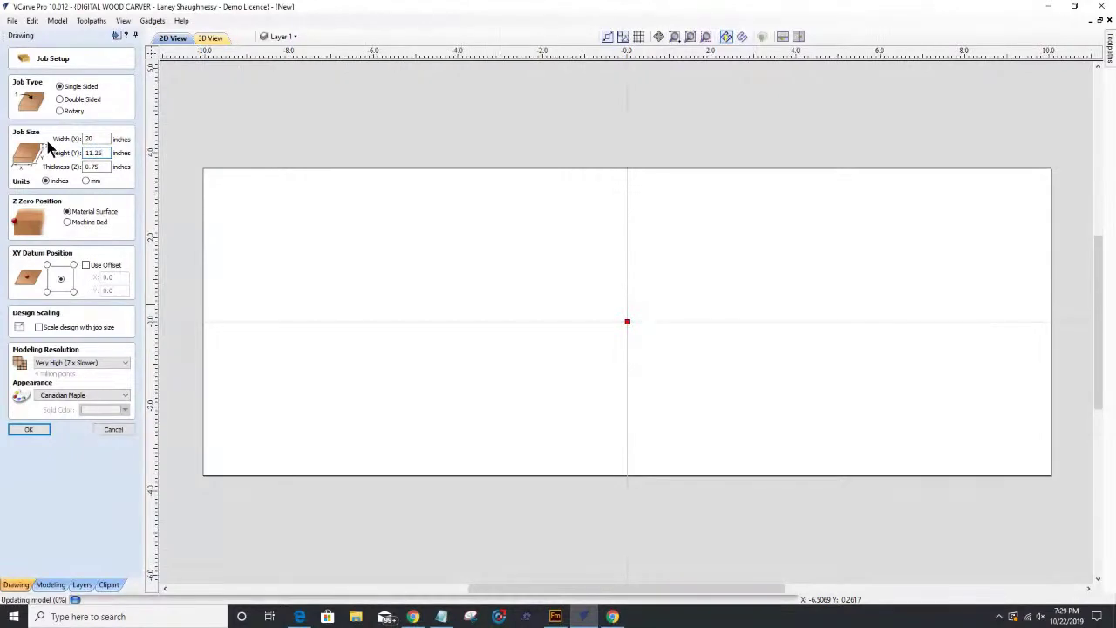
key(Return)
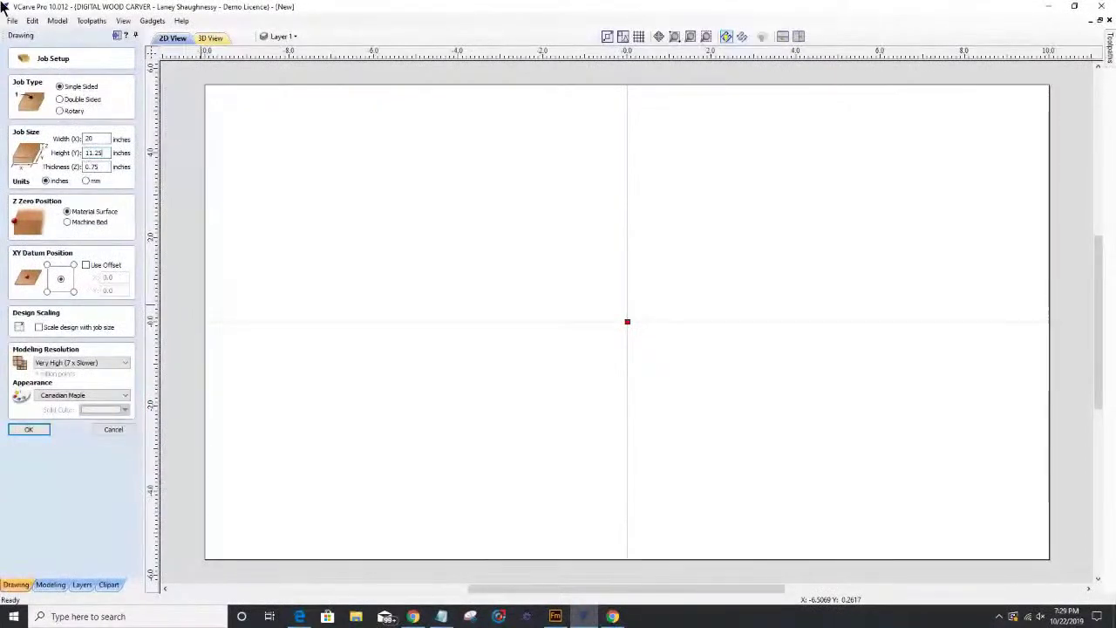
Step: Swap the job dimensions to a width of 11.25 inches and a height of 20 inches
drag(58, 36, 107, 50)
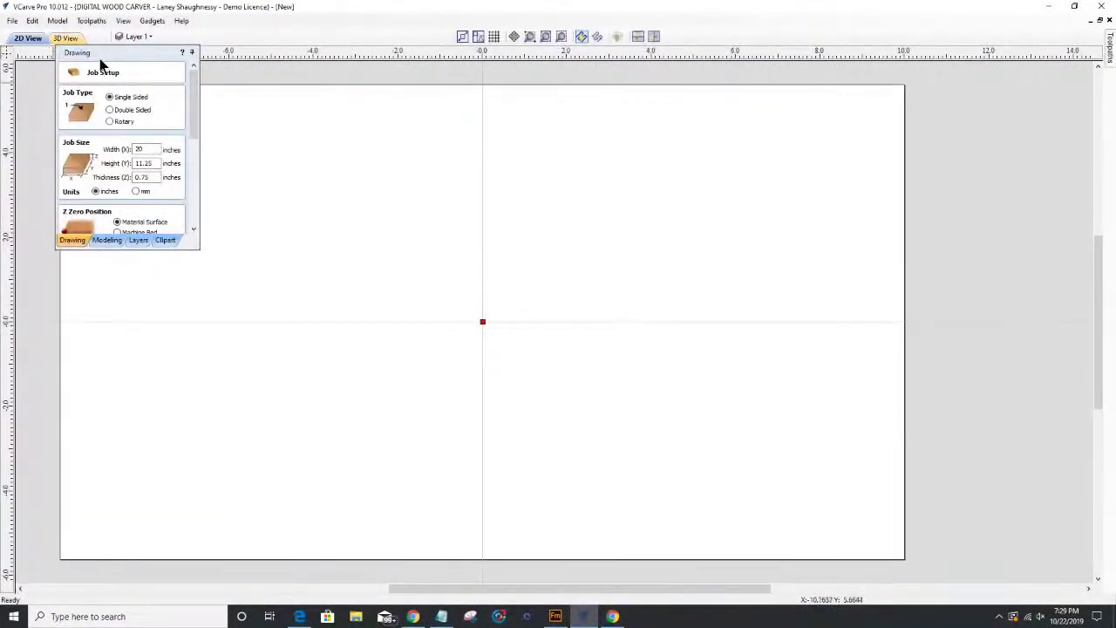
double_click(99, 54)
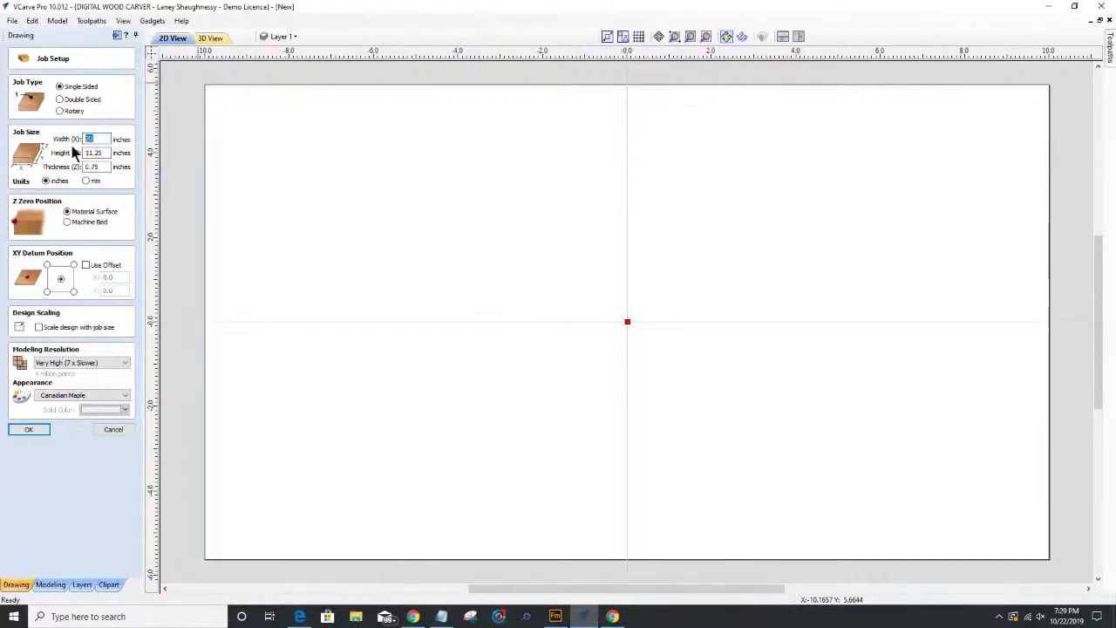
text(11.25)
key(Tab)
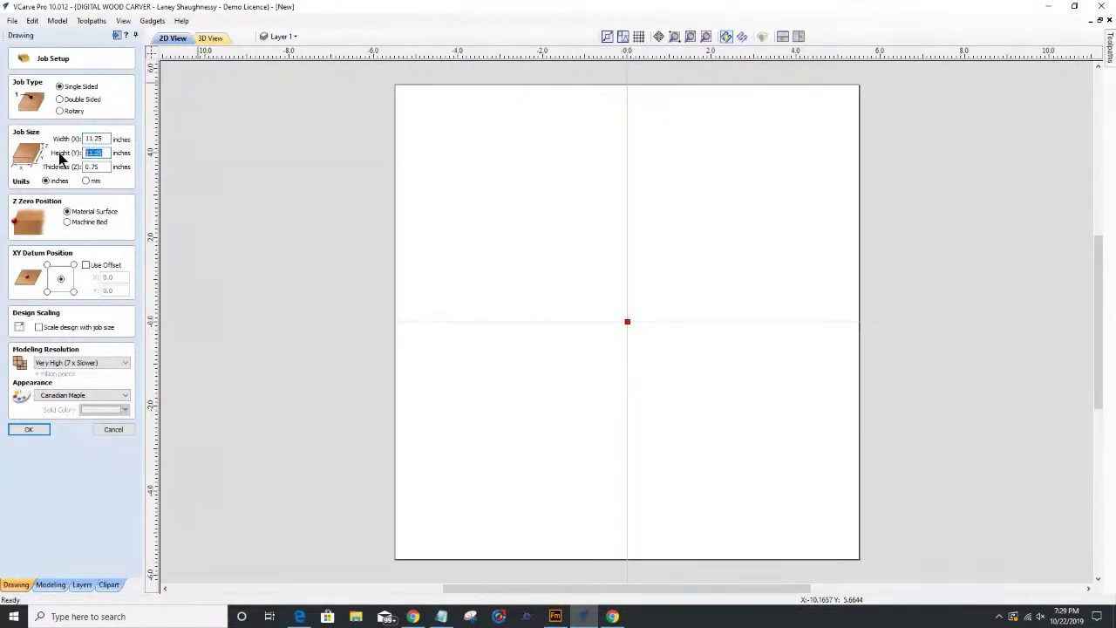
text(20)
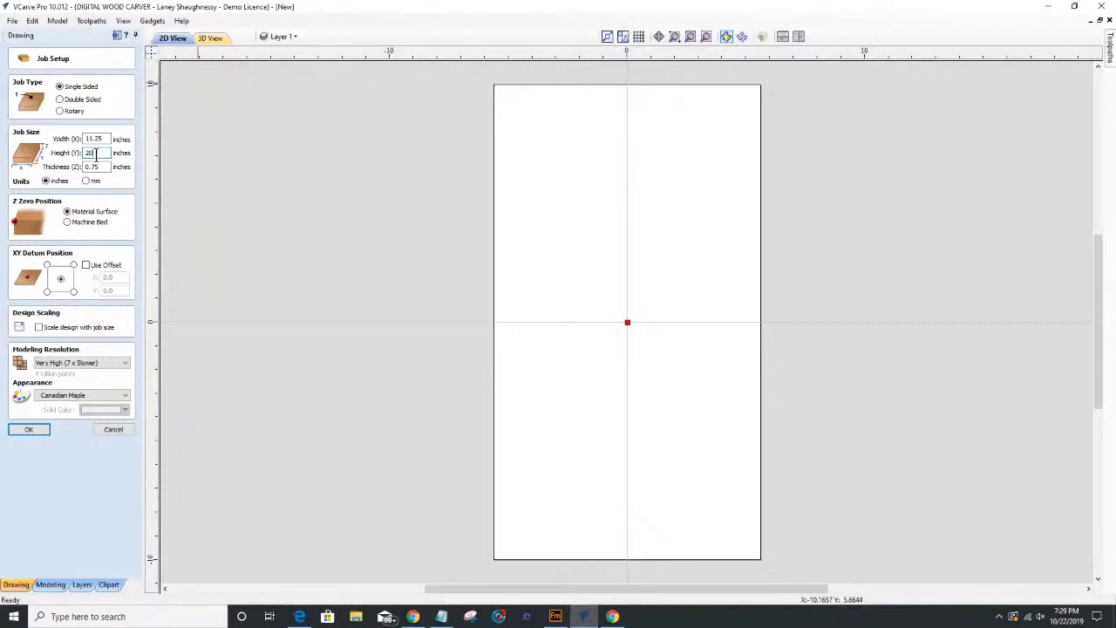
Step: Change the job back to landscape with a width of 20 inches and a height of 11.25 inches
drag(103, 139, 57, 134)
text(20)
click(84, 153)
double_click(89, 152)
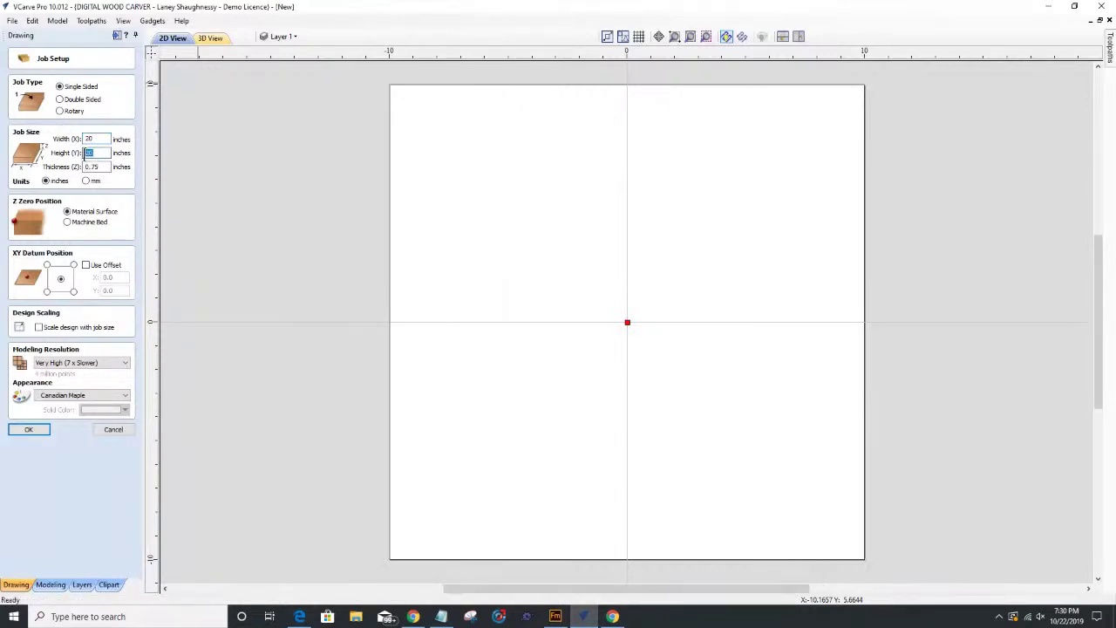
text(11.25)
key(Tab)
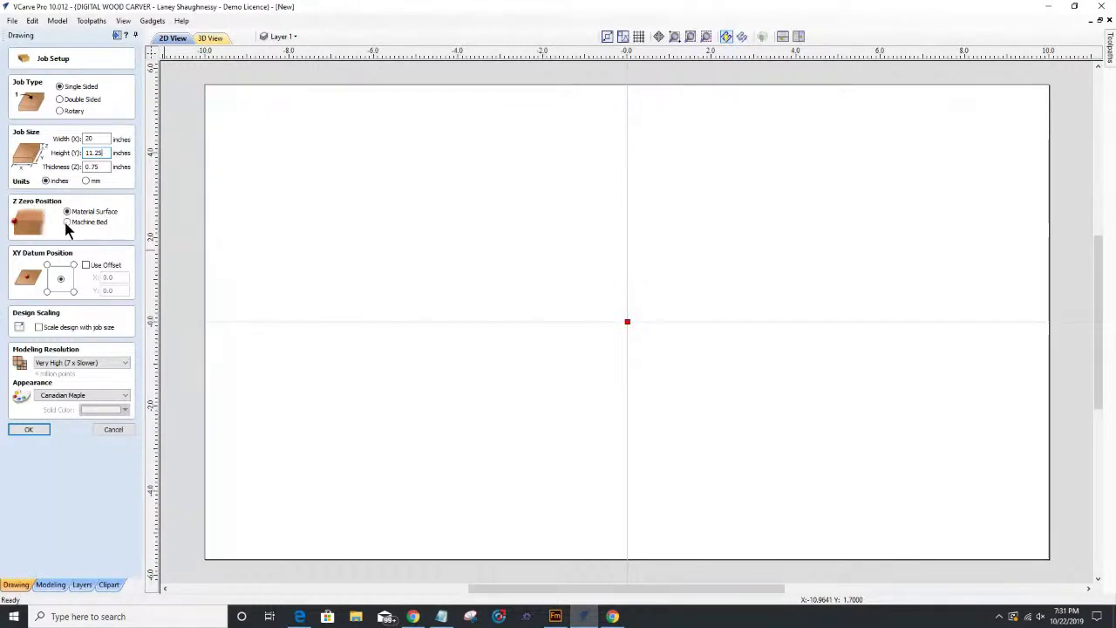
Step: Set the Z zero position to Machine Bed and the XY datum to the material's lower-left corner, without an offset
click(67, 223)
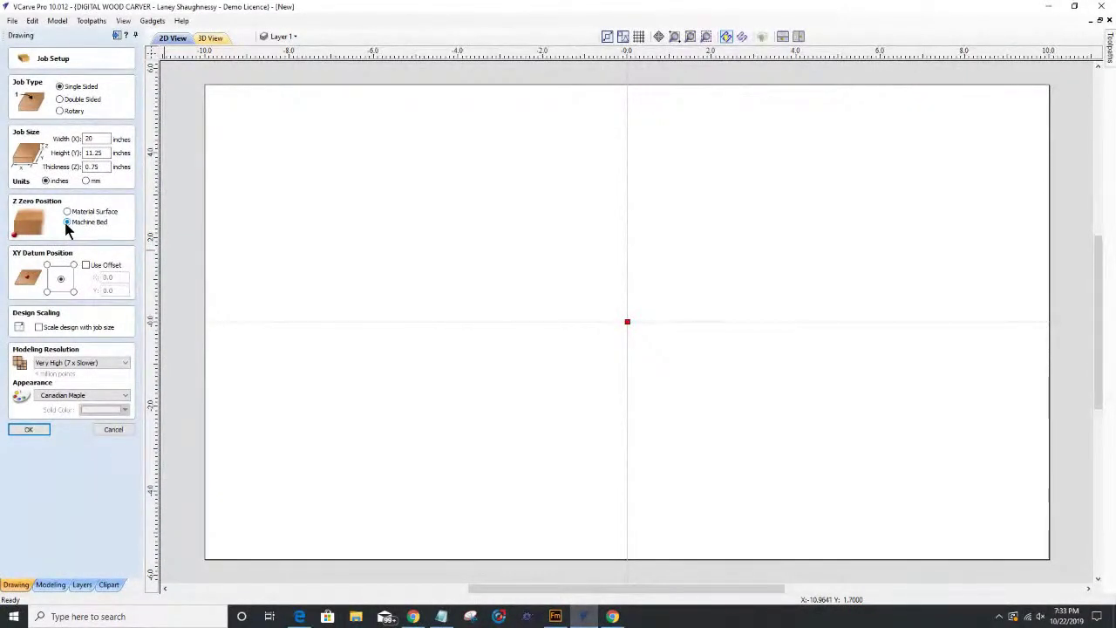
click(48, 291)
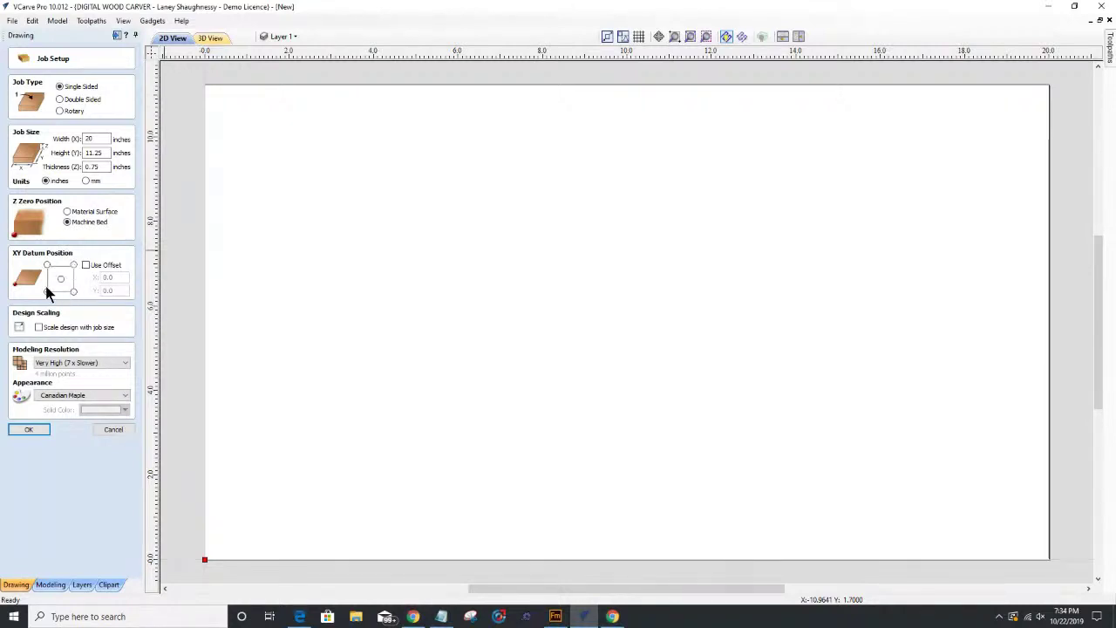
click(86, 265)
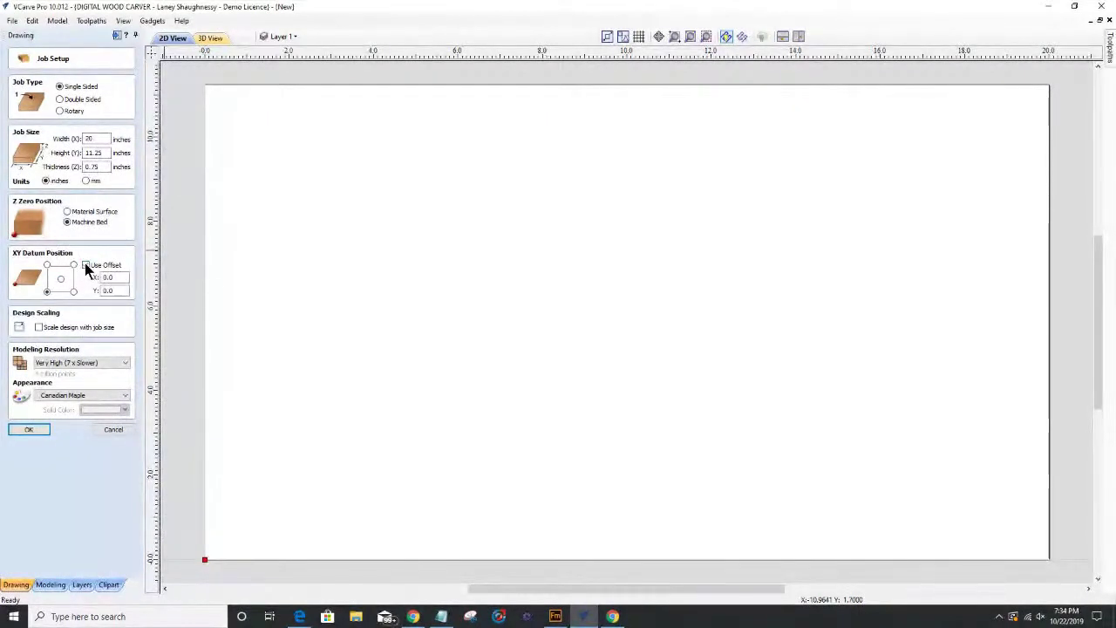
click(86, 265)
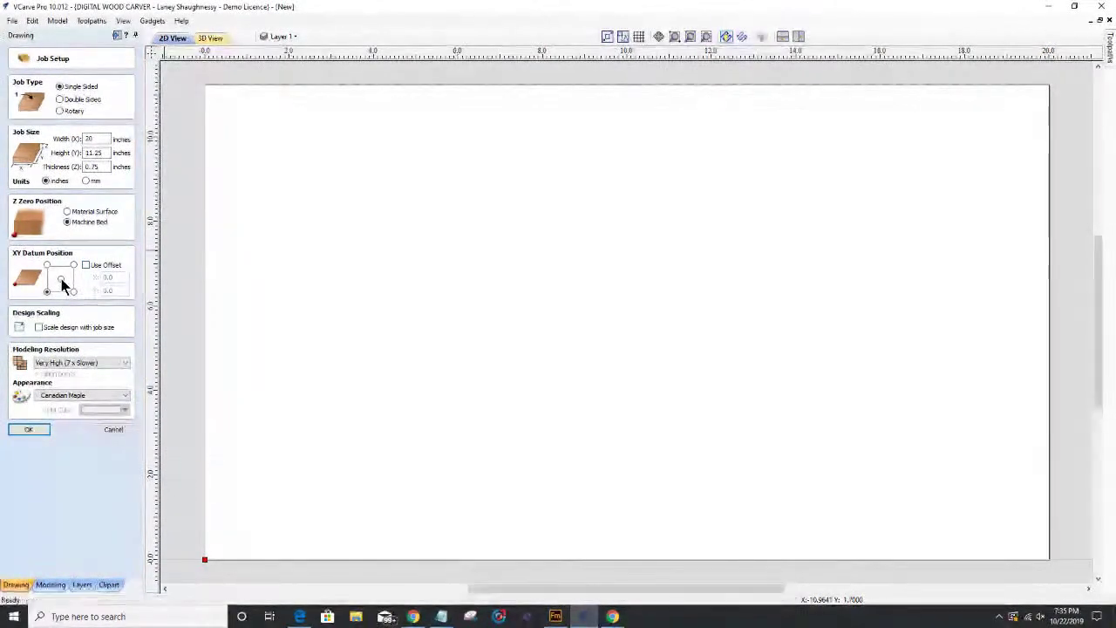
click(60, 279)
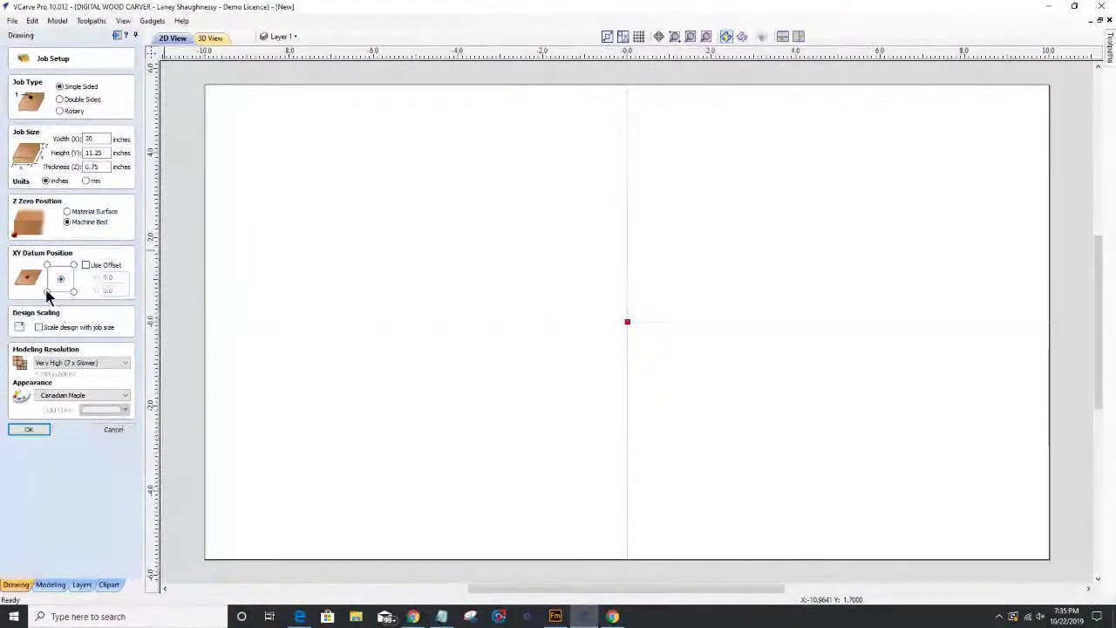
click(50, 292)
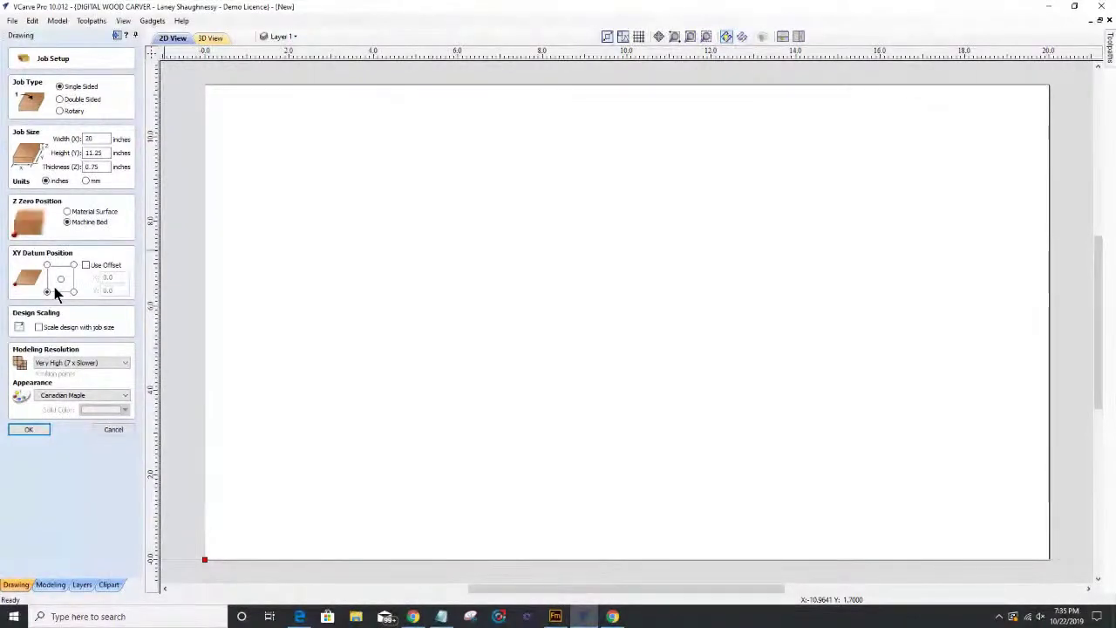
Step: Show the material in the 3D view and try the Standard modeling resolution before setting it to Very High (7 x Slower)
click(57, 362)
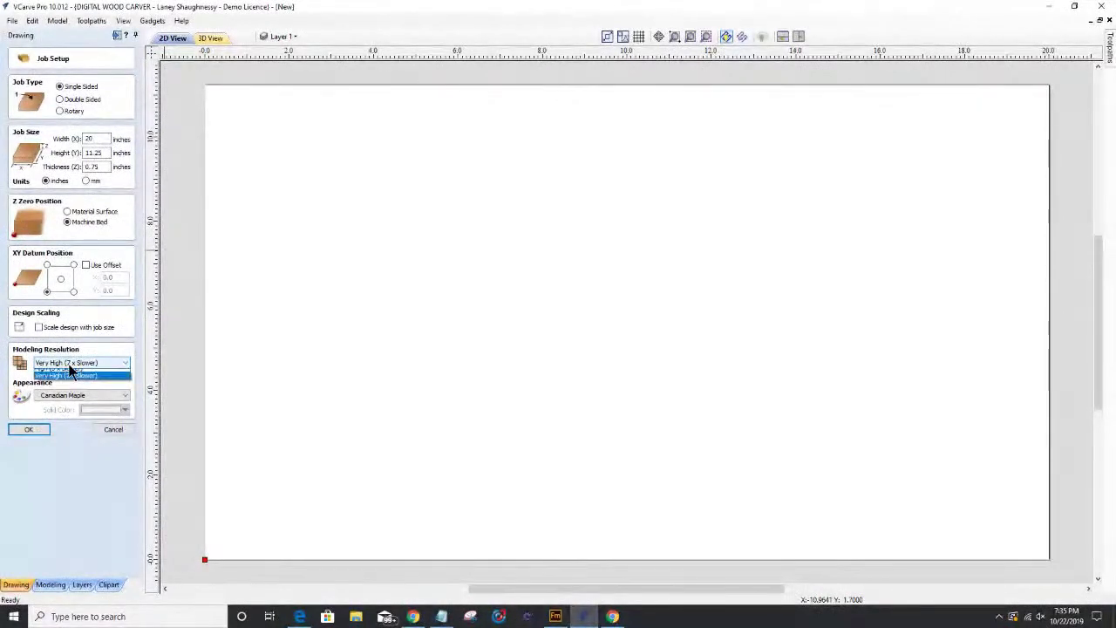
click(75, 389)
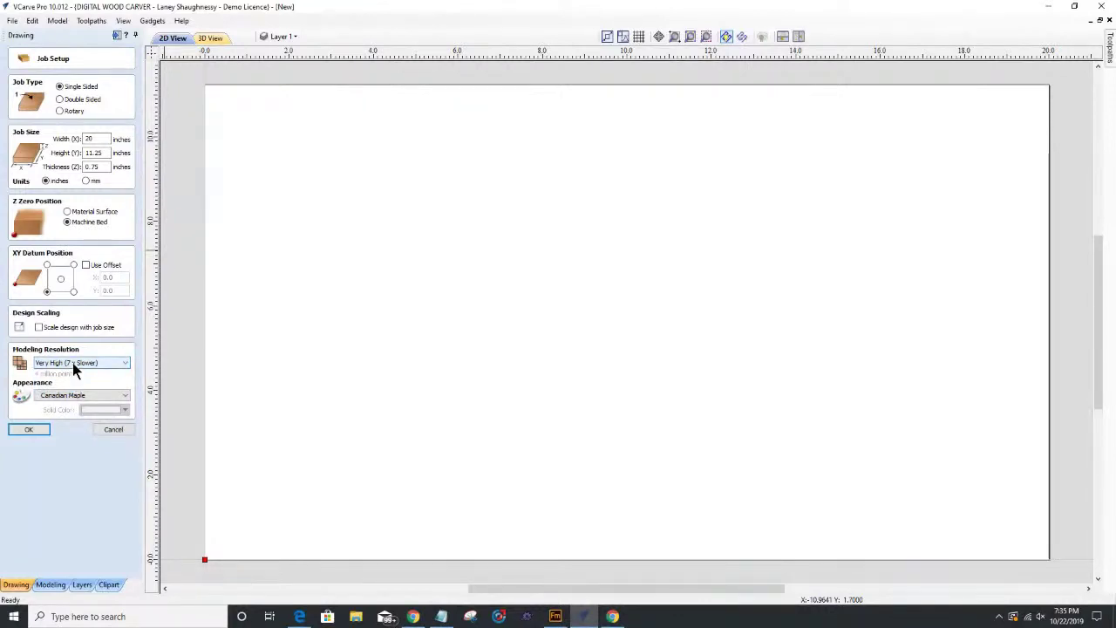
click(209, 39)
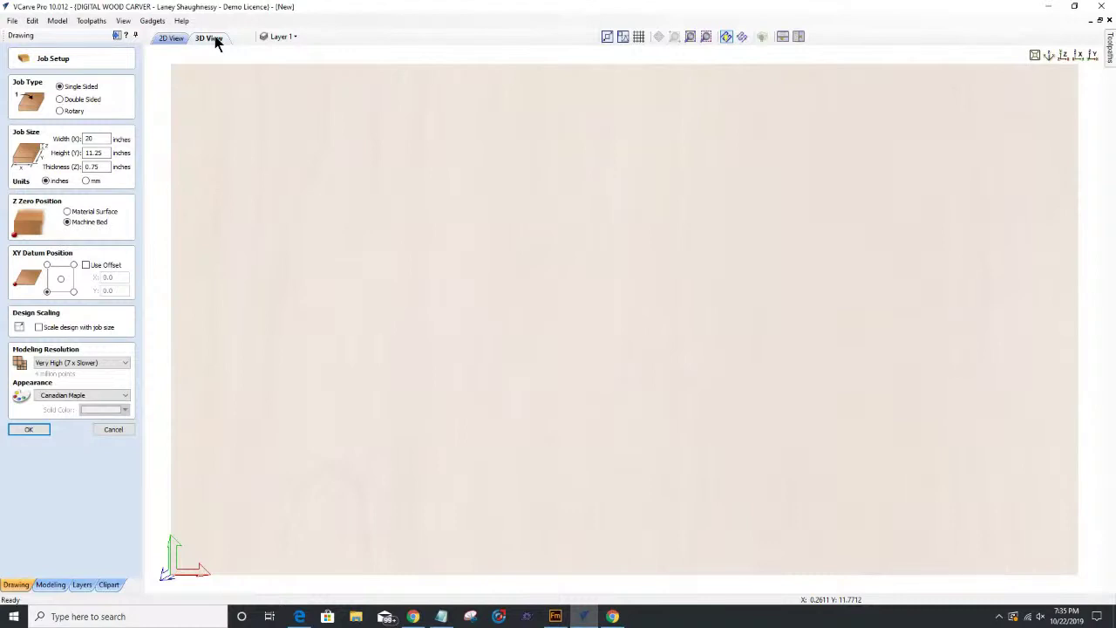
click(63, 365)
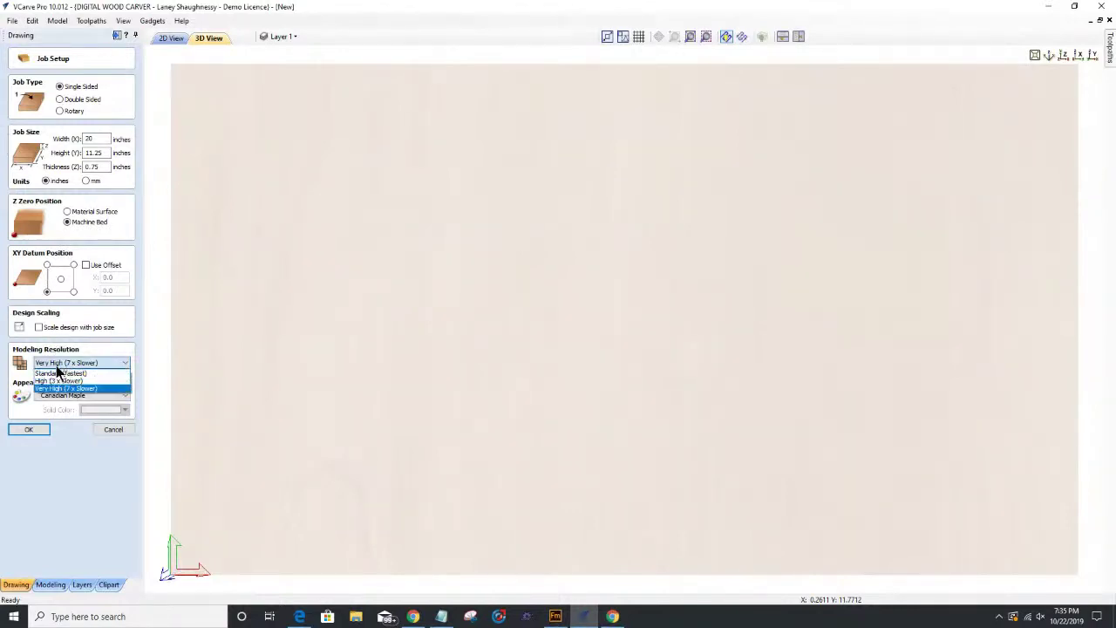
click(57, 374)
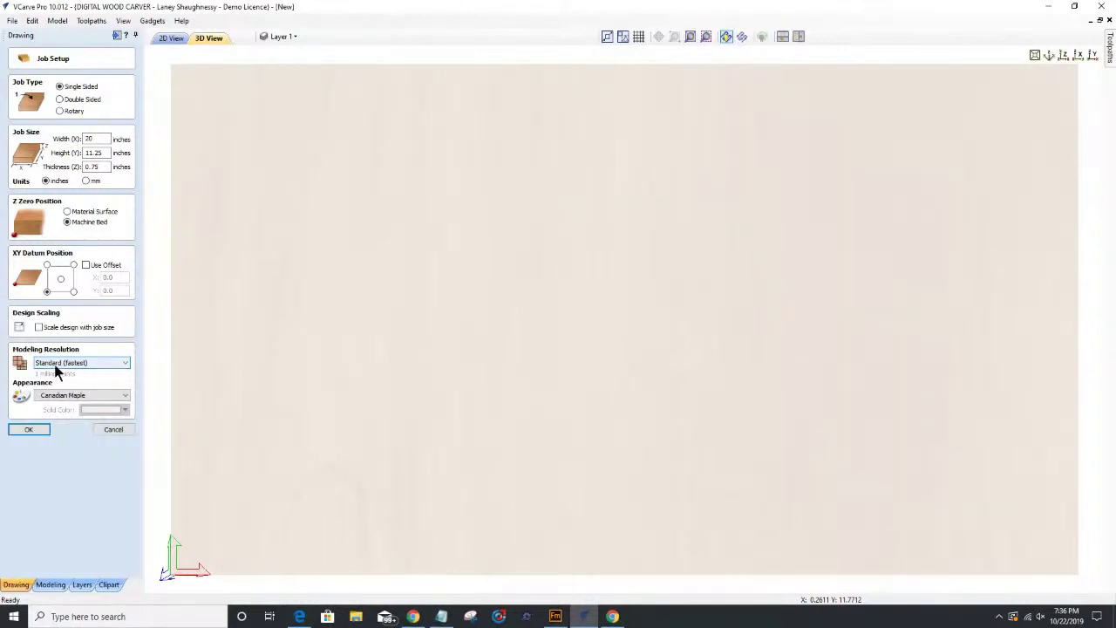
click(50, 370)
click(52, 389)
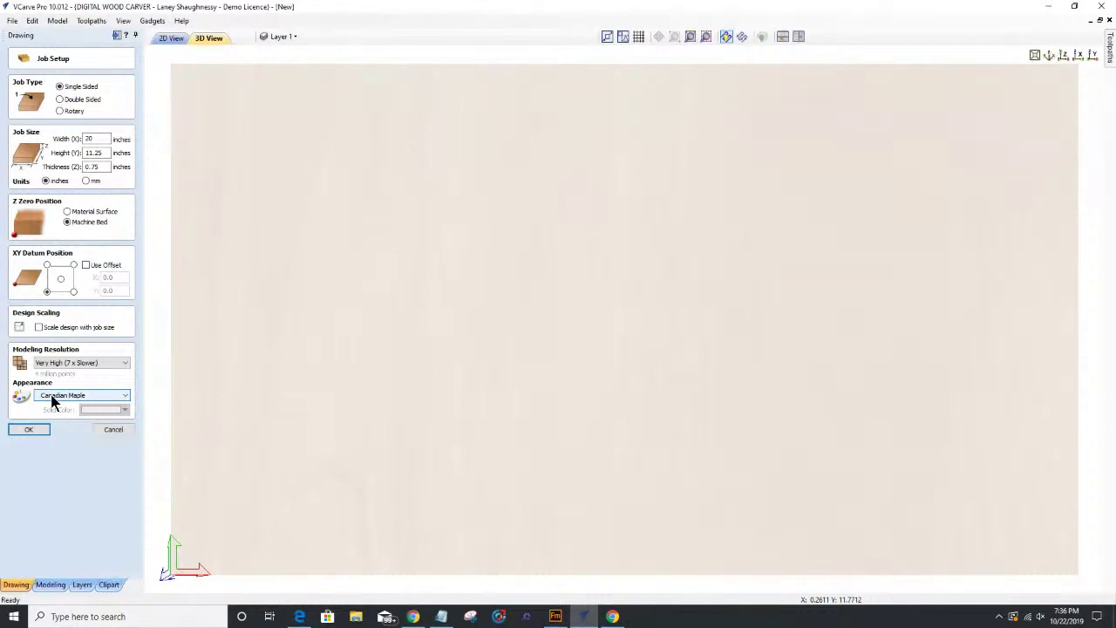
Step: Use Canadian Maple as the material appearance, then apply the job setup and return to the 2D view
click(51, 400)
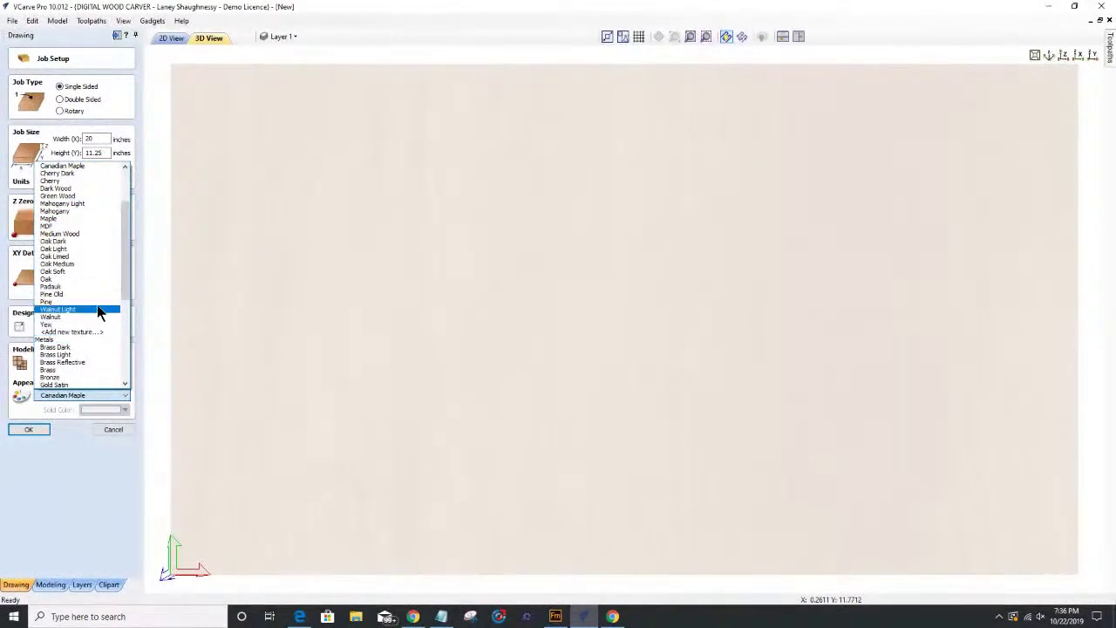
click(79, 164)
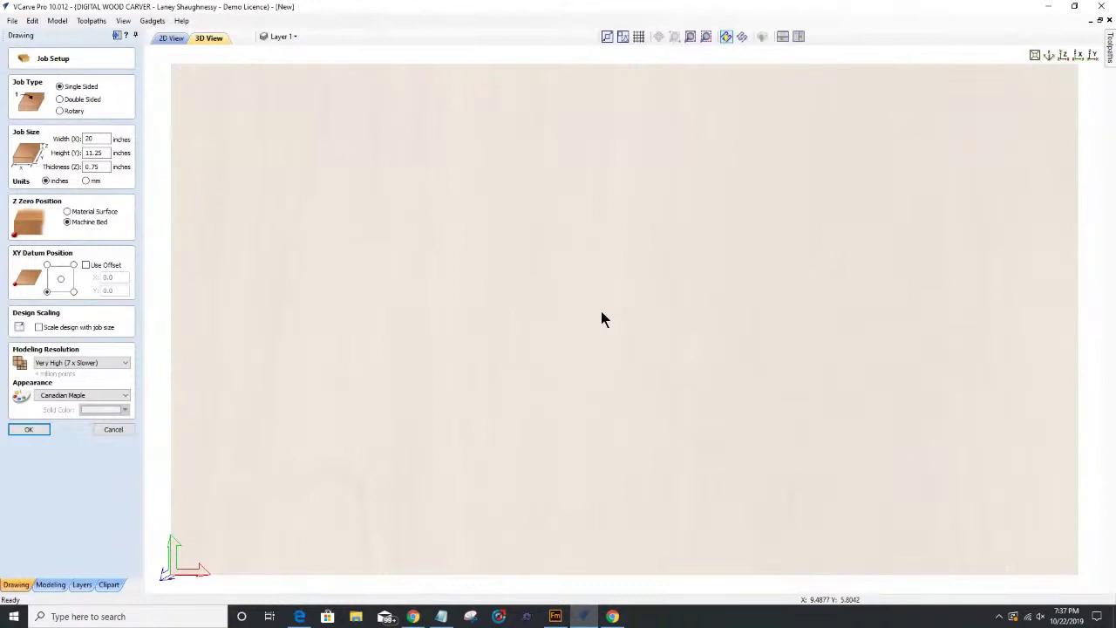
click(26, 432)
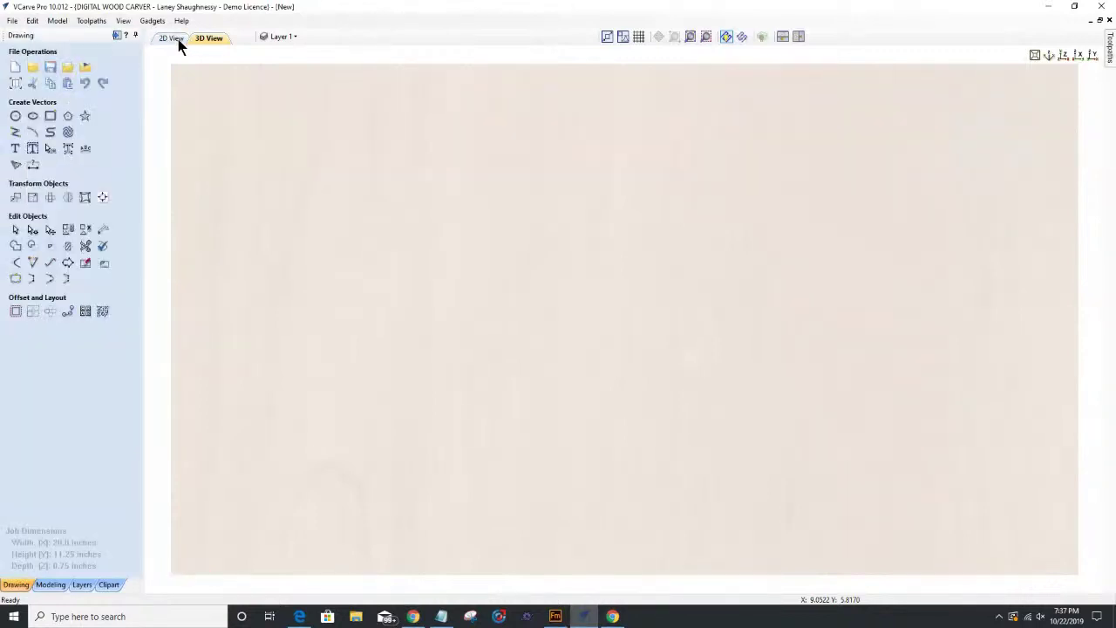
click(170, 40)
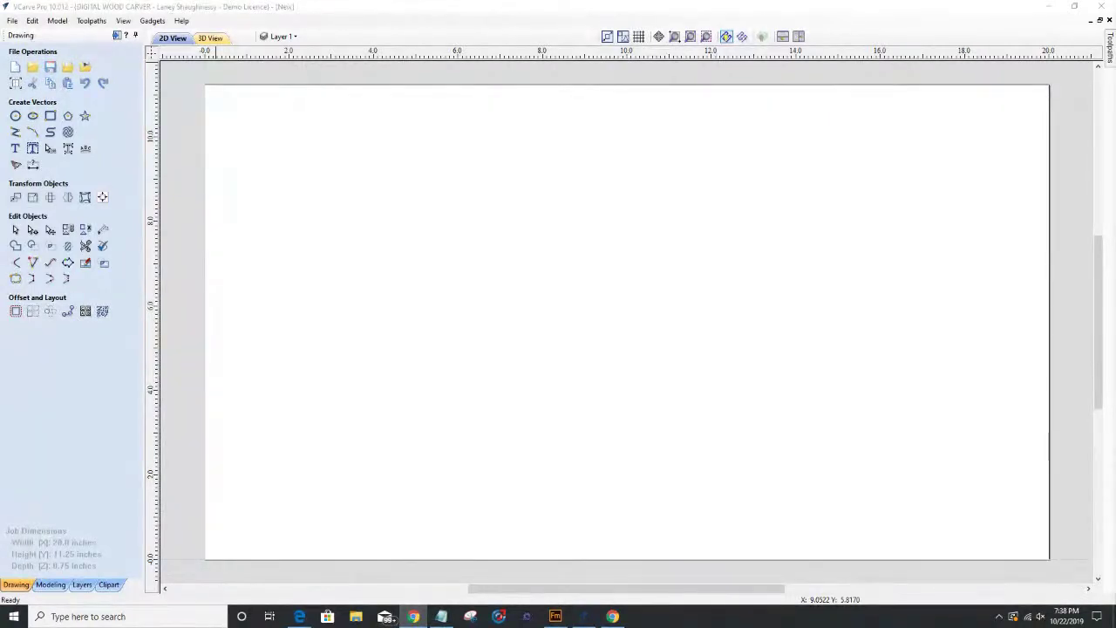
click(181, 21)
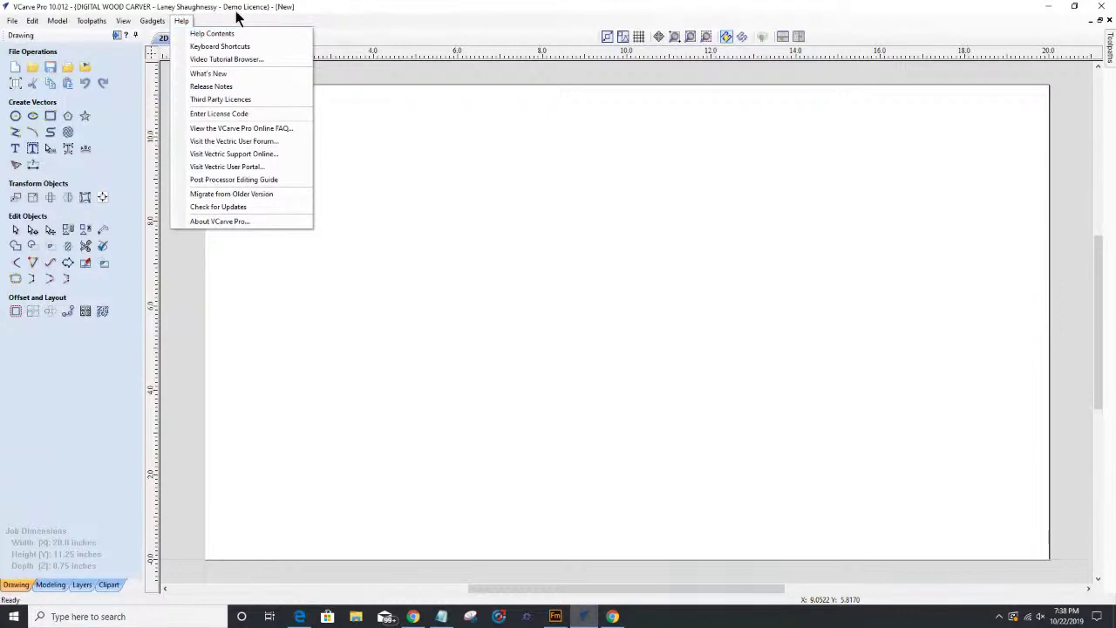
click(330, 16)
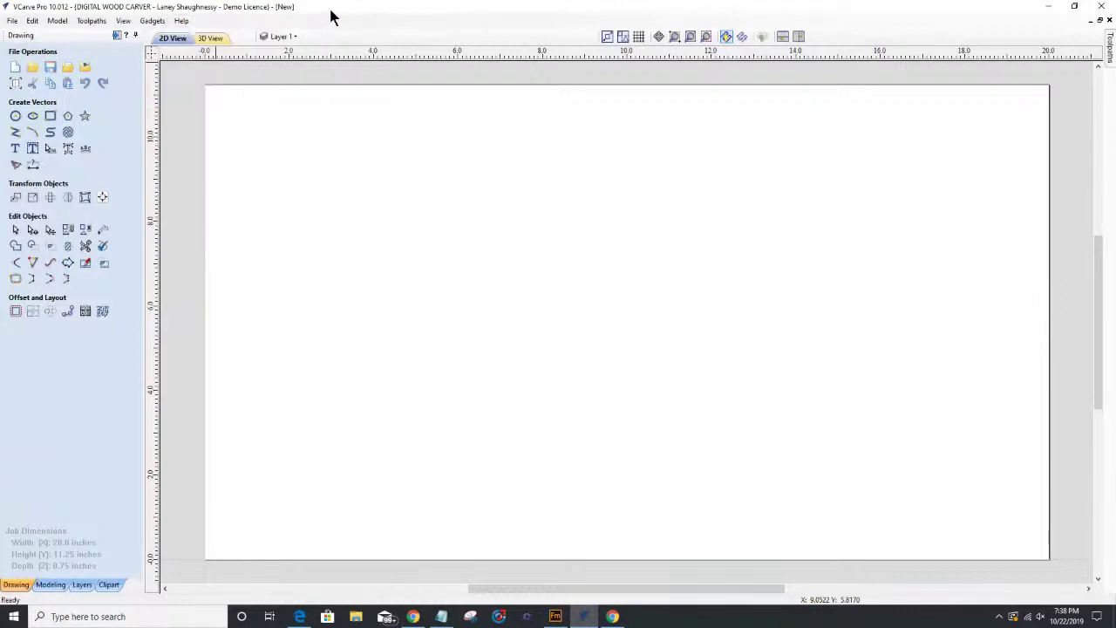
Step: Switch twice from the drawing tools to the toolpath operations layout and back to view both interfaces
click(117, 39)
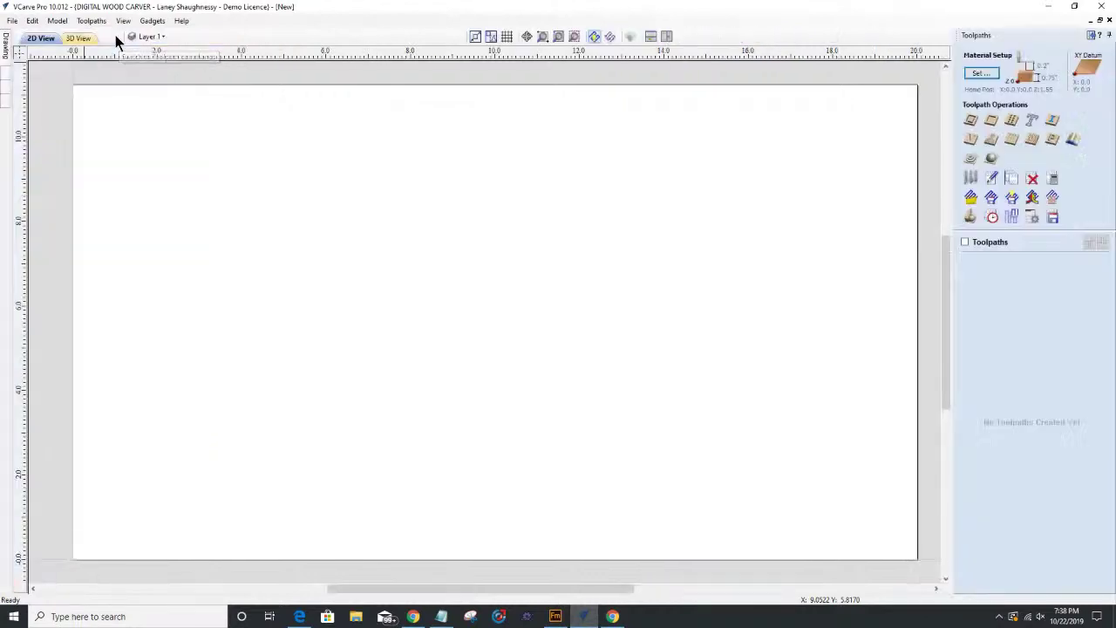
click(1090, 37)
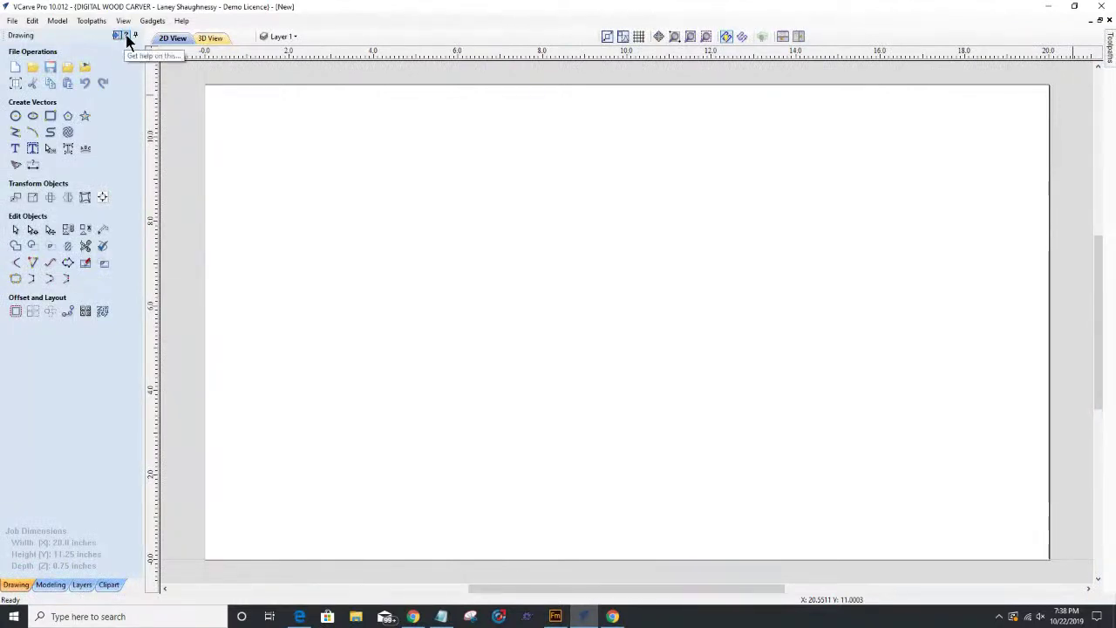
click(117, 35)
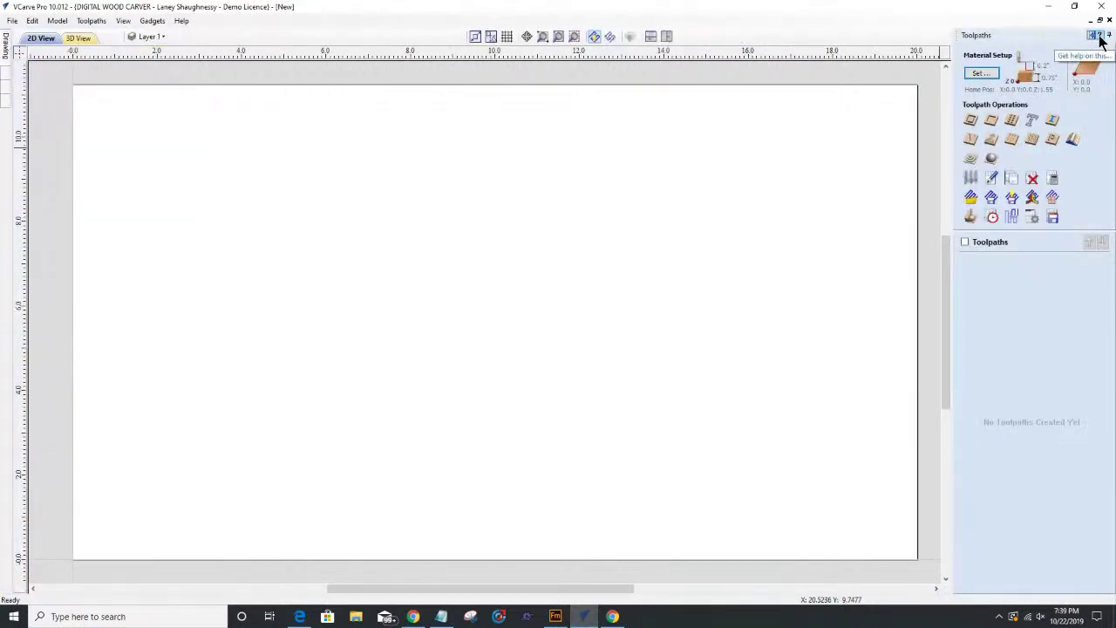
click(1091, 35)
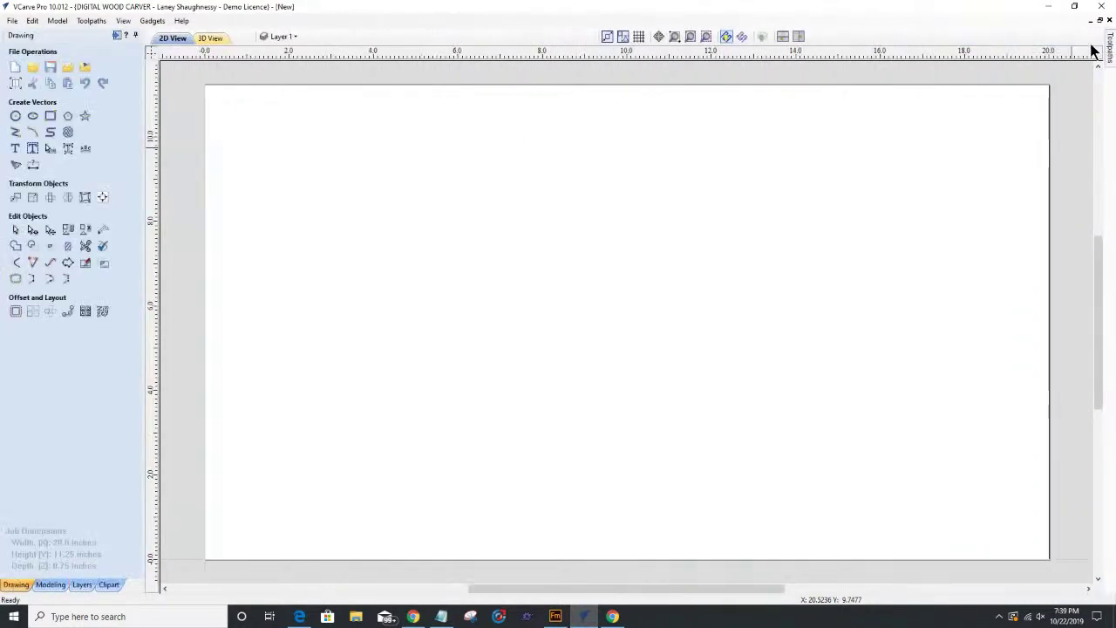
Step: Start the Draw Circle tool and open the online help for it in the web browser
click(15, 115)
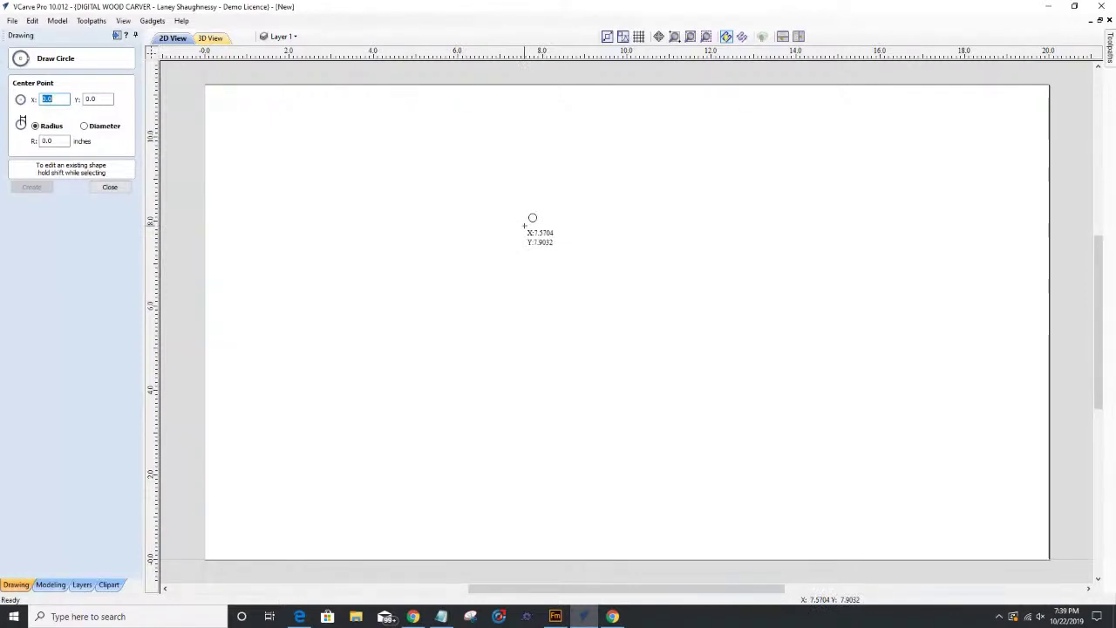
click(126, 34)
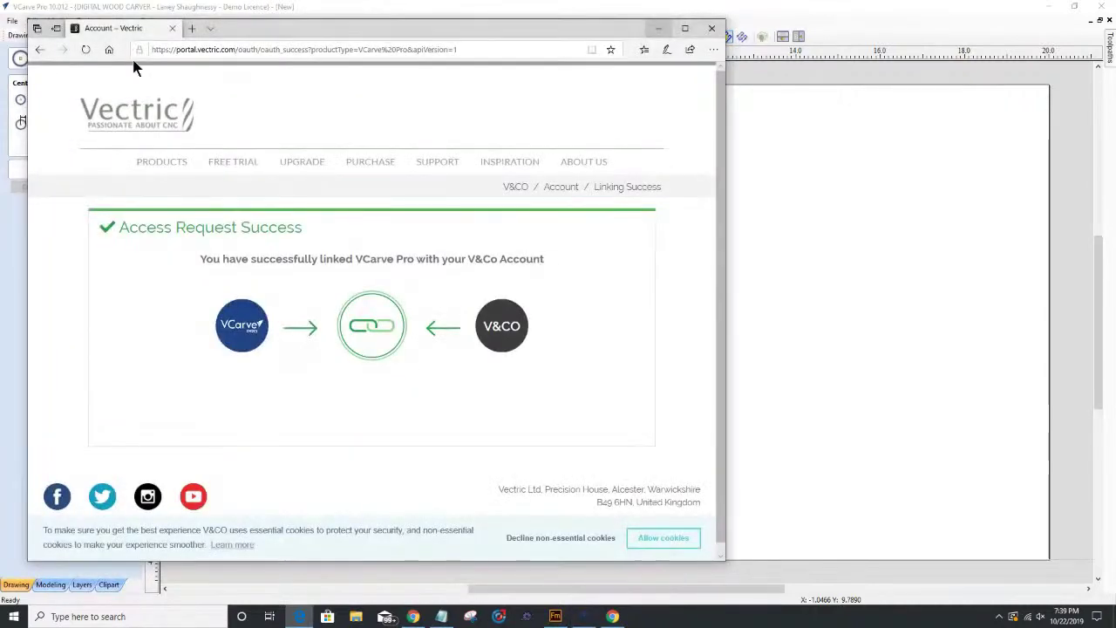
mouse_move(167, 157)
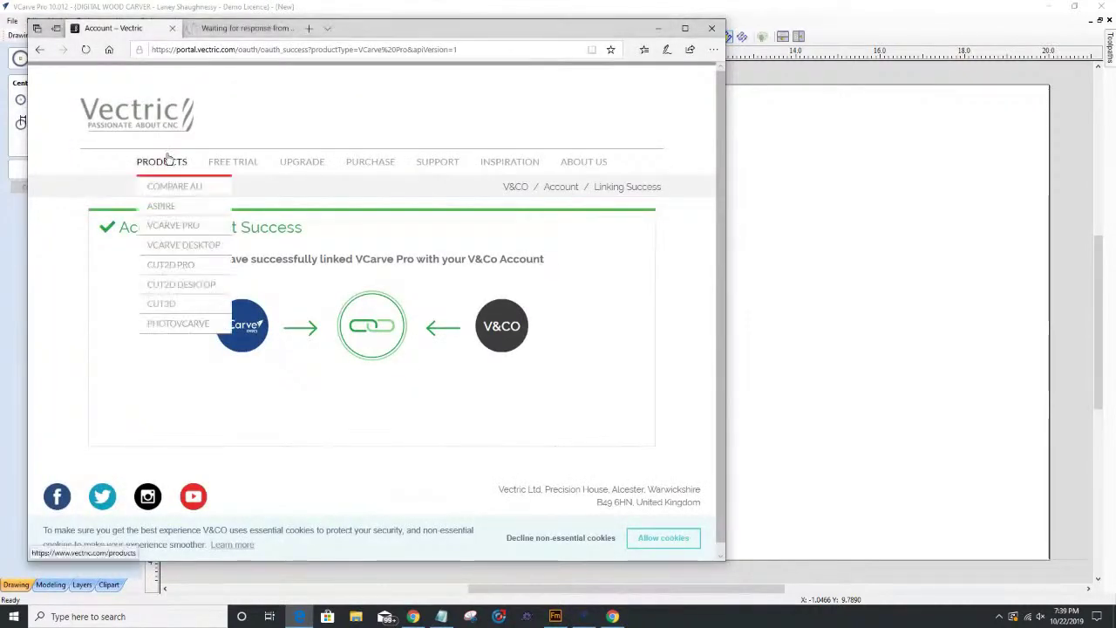